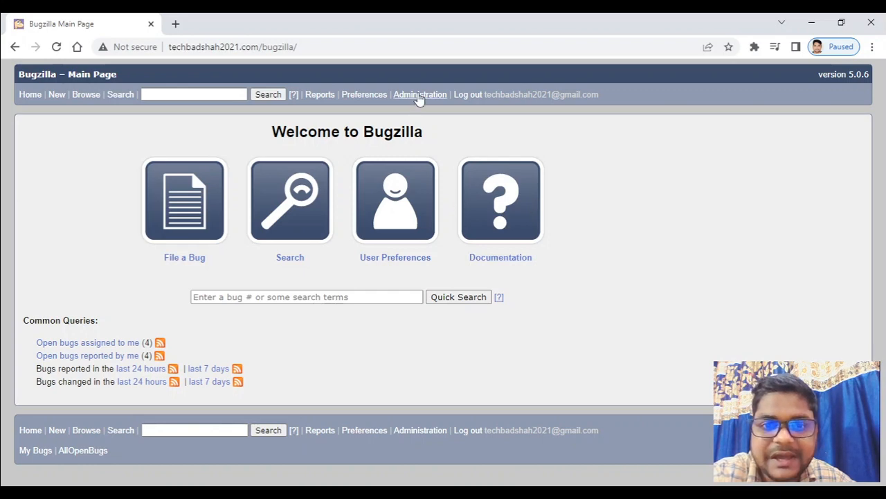
# Open the Email section of the Bugzilla administration parameters
pyautogui.click(416, 97)
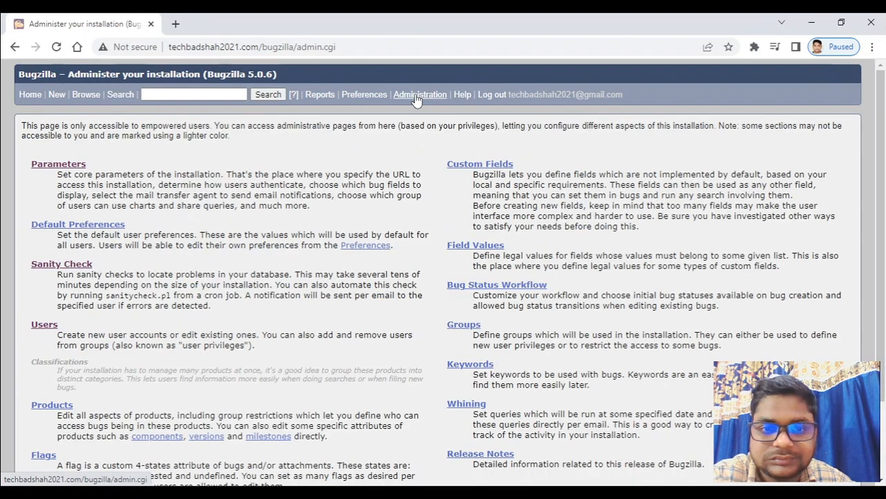
pyautogui.click(68, 170)
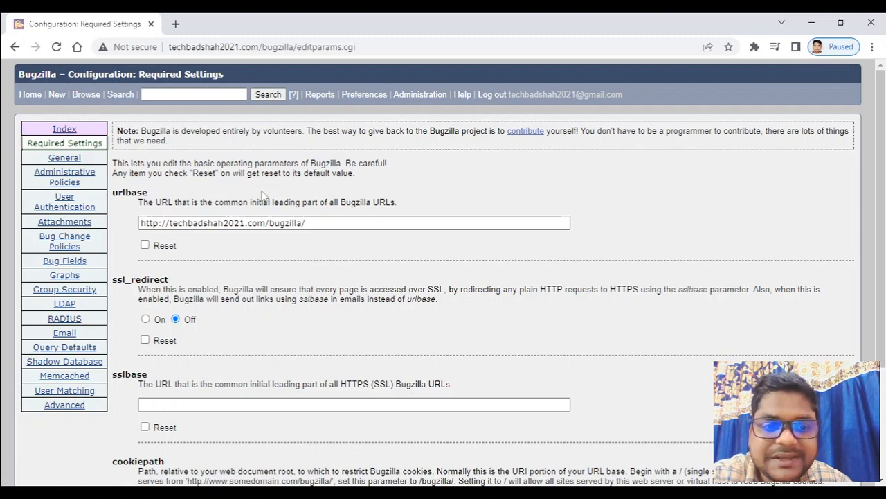
pyautogui.scroll(-3, 261, 196)
pyautogui.scroll(3, 256, 196)
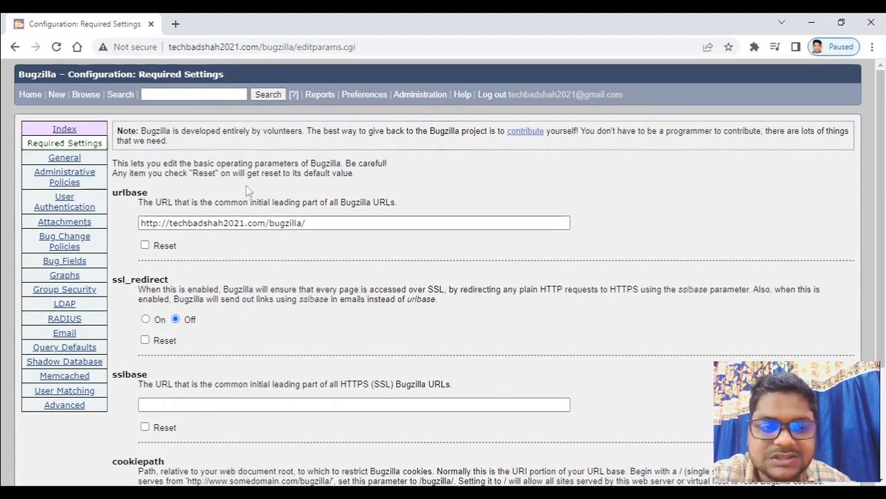
pyautogui.click(62, 335)
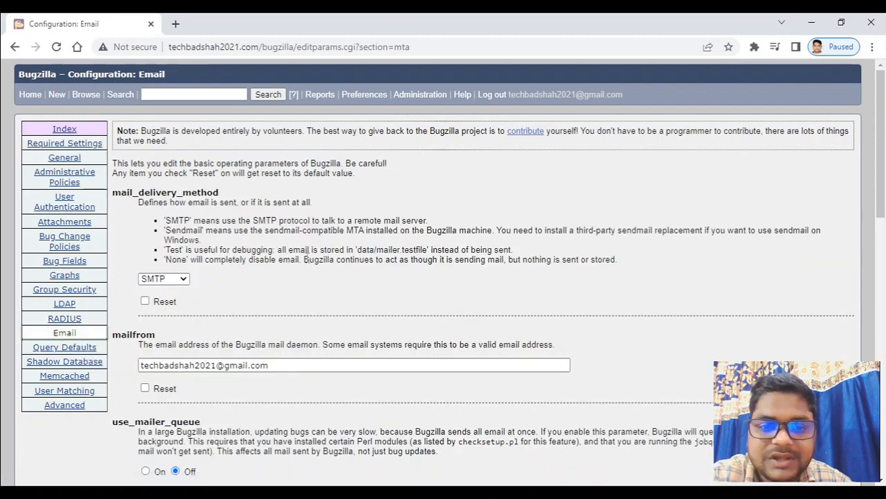
# Review the mail_delivery_method options and the mailfrom sender address in the email configuration
pyautogui.scroll(-4, 305, 260)
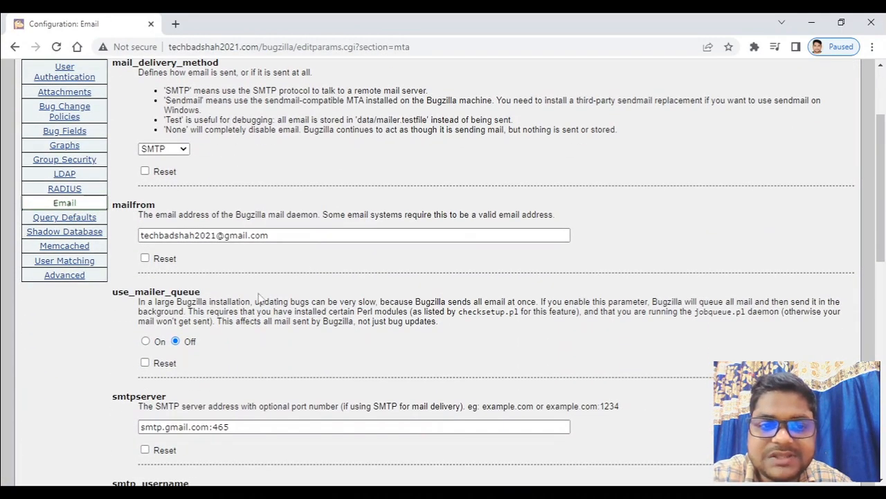
pyautogui.scroll(2, 253, 286)
pyautogui.click(175, 213)
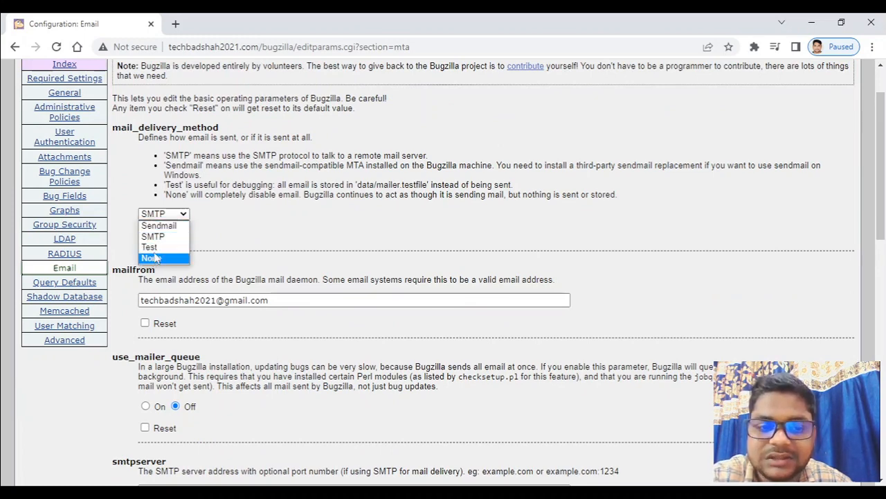
pyautogui.click(550, 208)
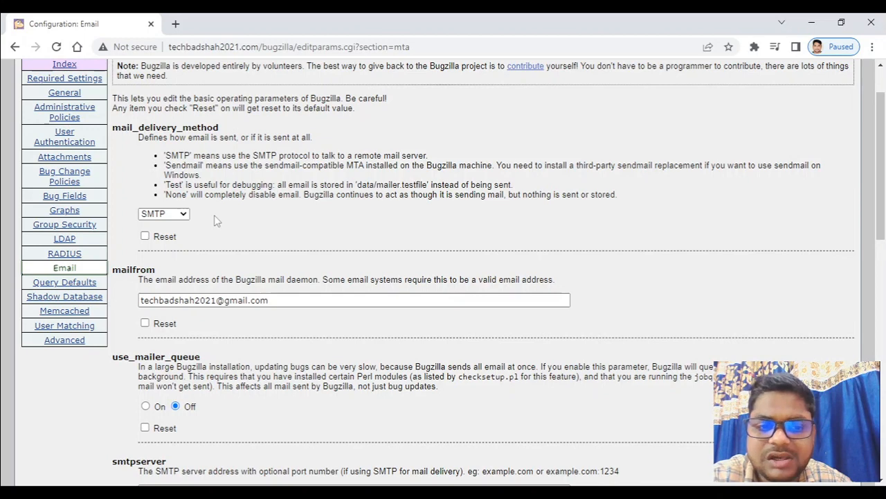
pyautogui.scroll(-2, 214, 220)
pyautogui.moveTo(122, 140); pyautogui.dragTo(150, 141)
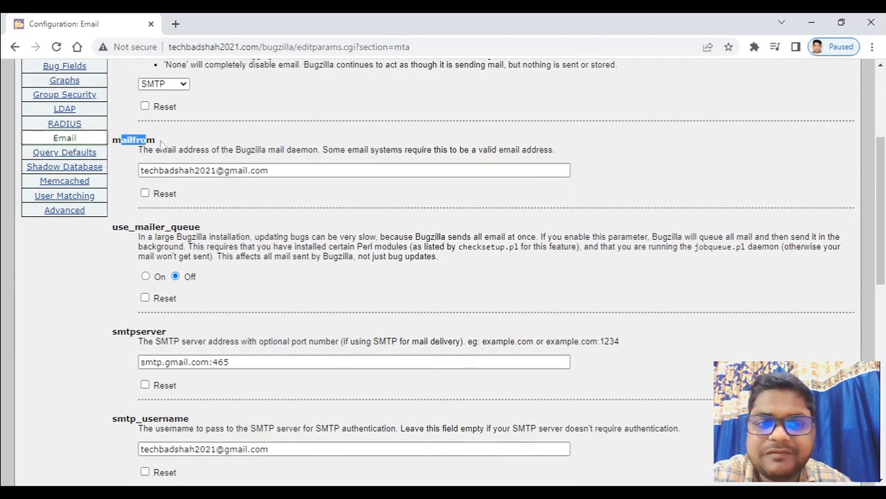
pyautogui.moveTo(272, 171); pyautogui.dragTo(121, 175)
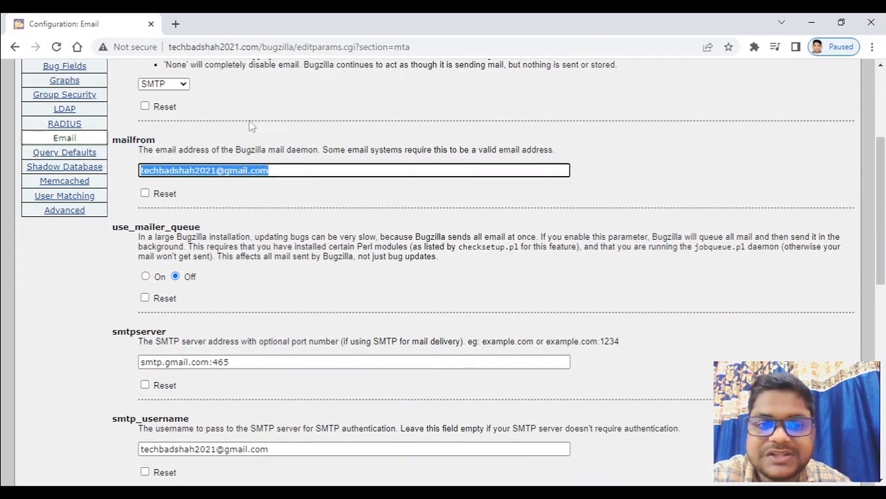
pyautogui.click(252, 129)
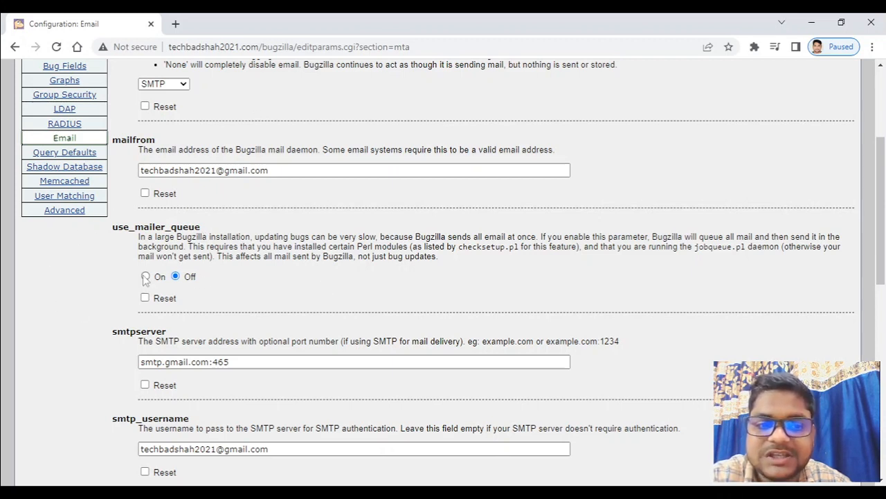
# Examine the use_mailer_queue setting and the smtpserver address with its port number
pyautogui.scroll(-1, 299, 231)
pyautogui.scroll(-1, 297, 226)
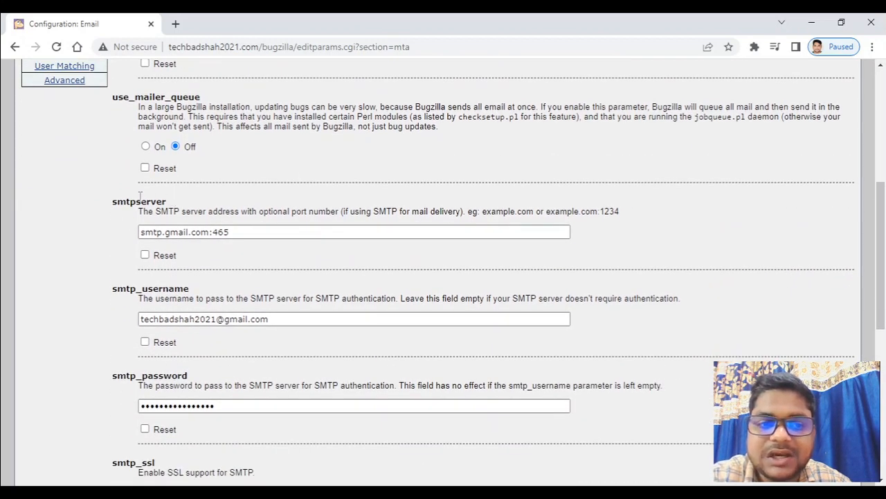
pyautogui.click(257, 231)
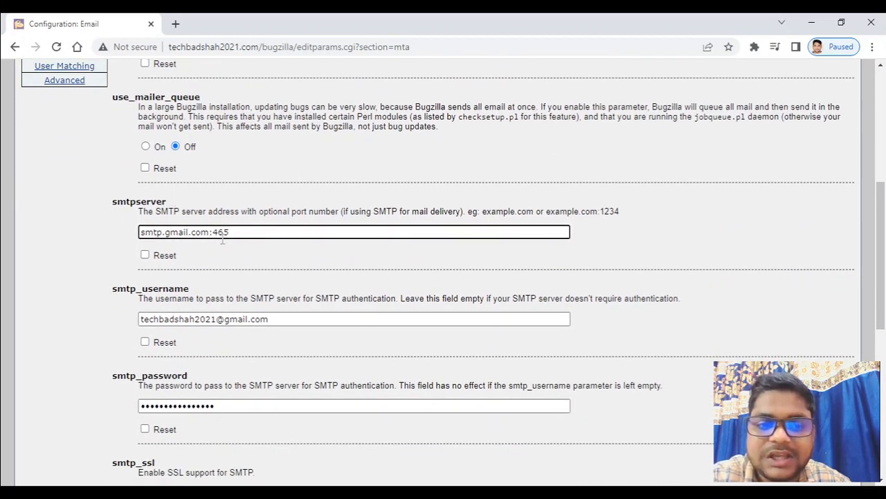
pyautogui.moveTo(210, 233); pyautogui.dragTo(137, 234)
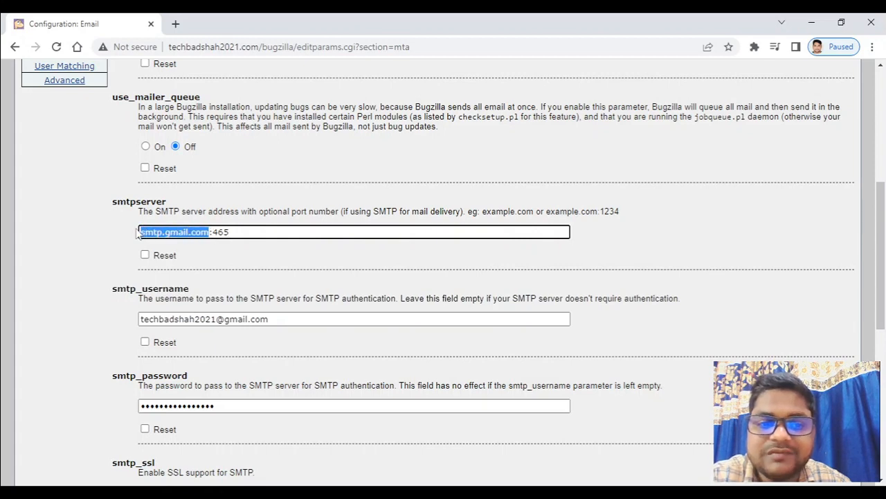
pyautogui.click(285, 233)
pyautogui.moveTo(140, 233); pyautogui.dragTo(246, 234)
pyautogui.click(251, 232)
pyautogui.click(257, 232)
pyautogui.scroll(-2, 231, 237)
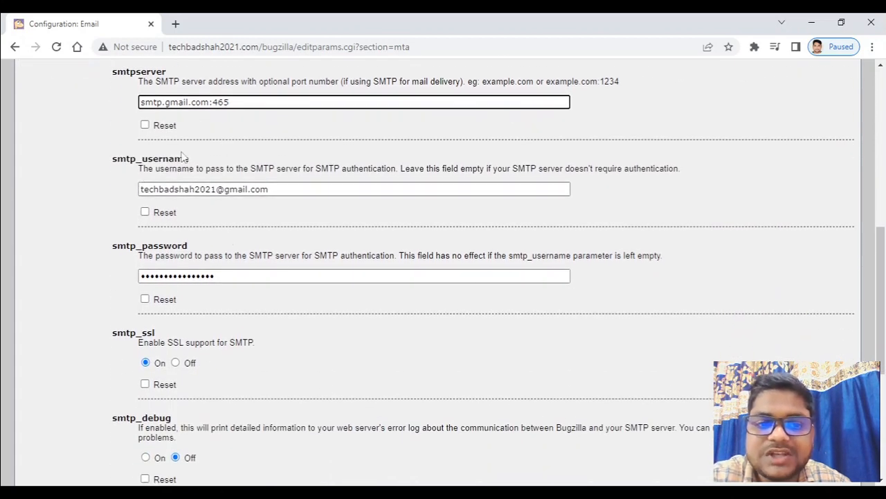
# Check the SMTP authentication settings: smtp_username, smtp_password and the smtp_ssl option
pyautogui.click(276, 192)
pyautogui.moveTo(276, 192); pyautogui.dragTo(98, 194)
pyautogui.click(98, 194)
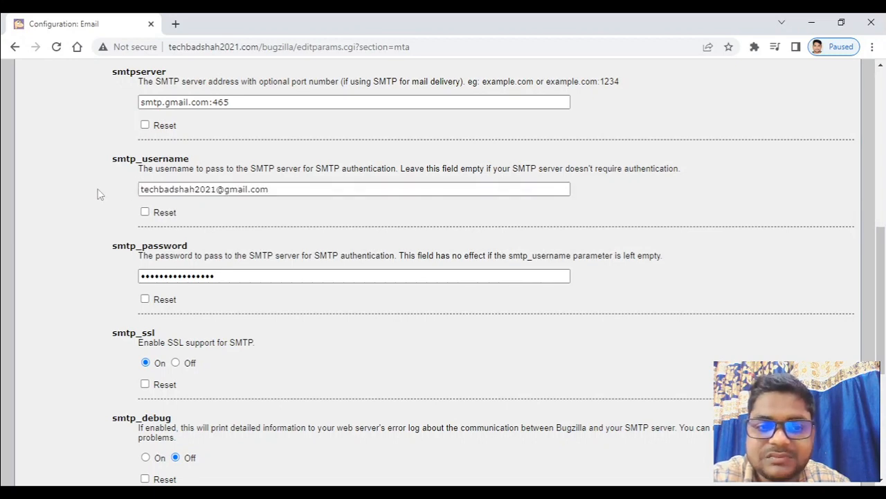
pyautogui.scroll(-1, 98, 192)
pyautogui.click(224, 217)
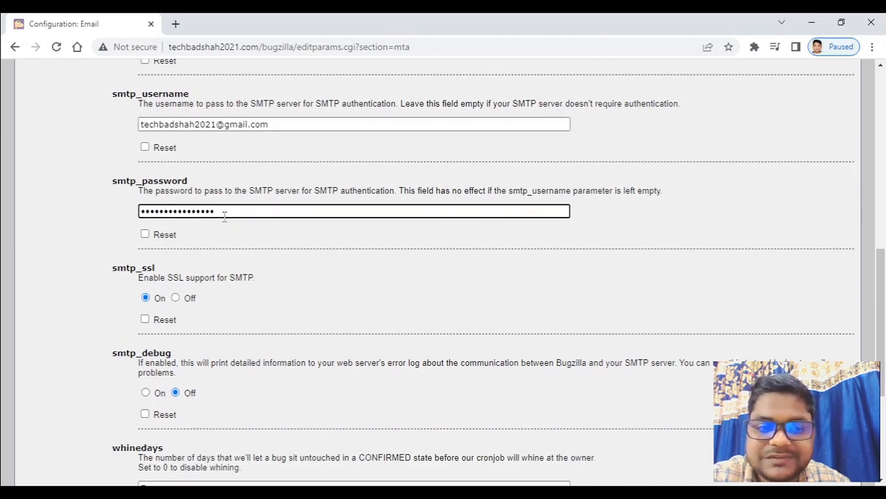
pyautogui.scroll(-2, 225, 217)
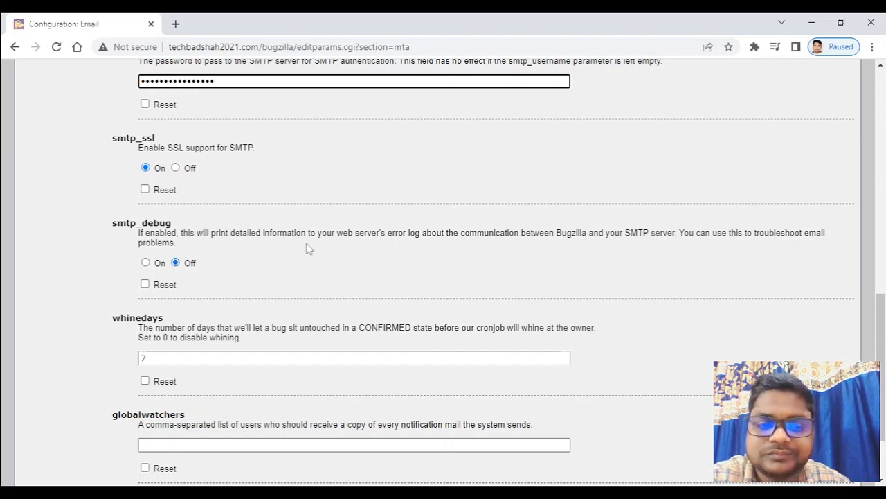
# Review the whinedays and globalwatchers parameters, then return to the beginning of the email configuration
pyautogui.scroll(-3, 306, 243)
pyautogui.moveTo(109, 221); pyautogui.dragTo(194, 222)
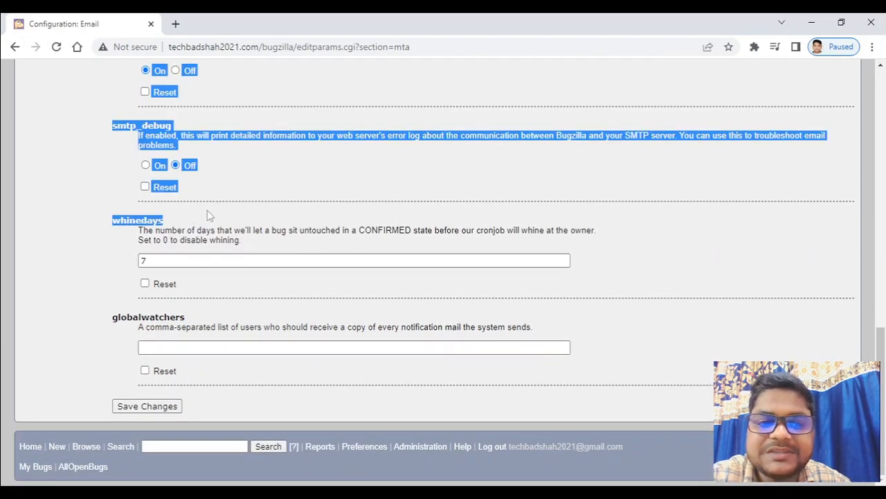
pyautogui.click(142, 260)
pyautogui.doubleClick(143, 260)
pyautogui.click(78, 225)
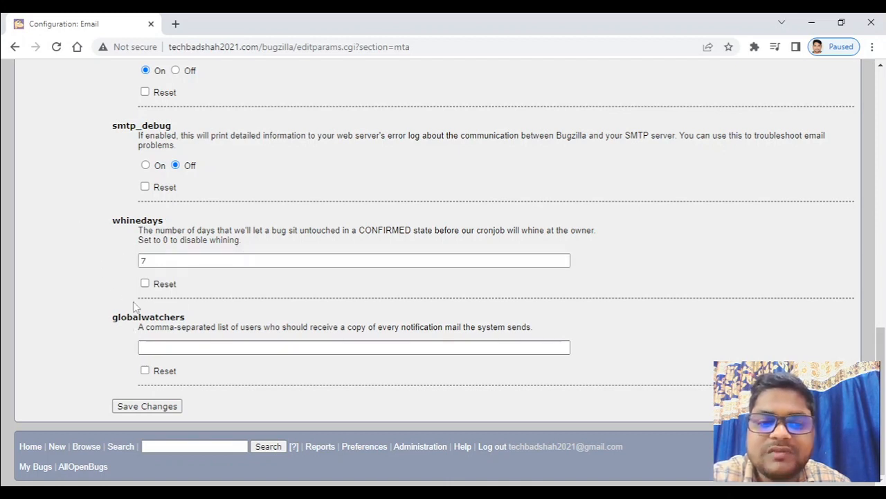
pyautogui.moveTo(116, 318); pyautogui.dragTo(211, 325)
pyautogui.click(212, 326)
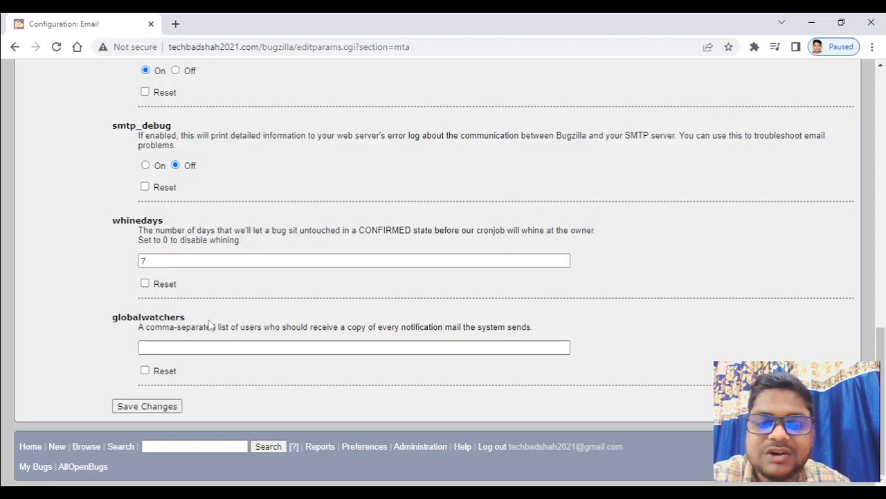
pyautogui.click(167, 347)
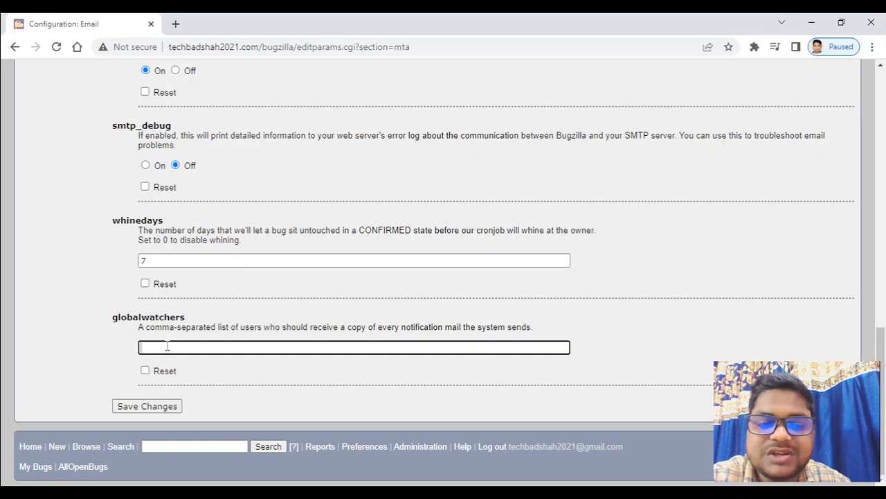
pyautogui.click(114, 267)
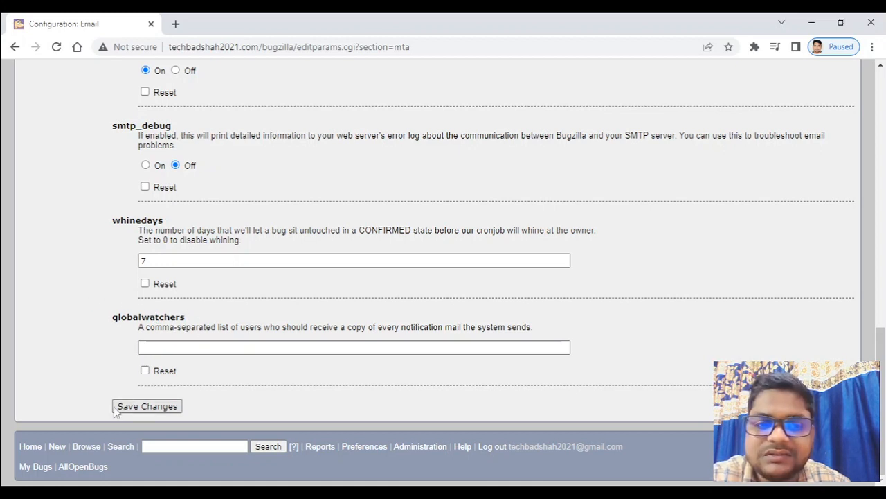
pyautogui.scroll(7, 103, 402)
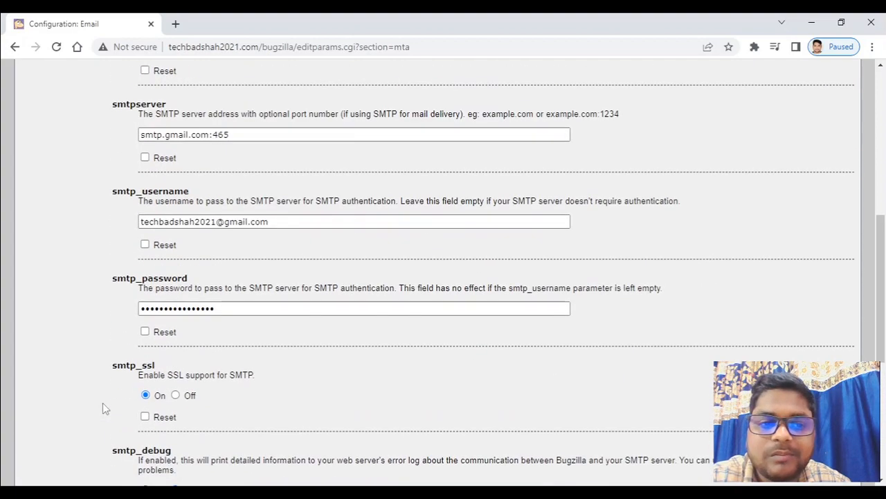
pyautogui.scroll(3, 193, 365)
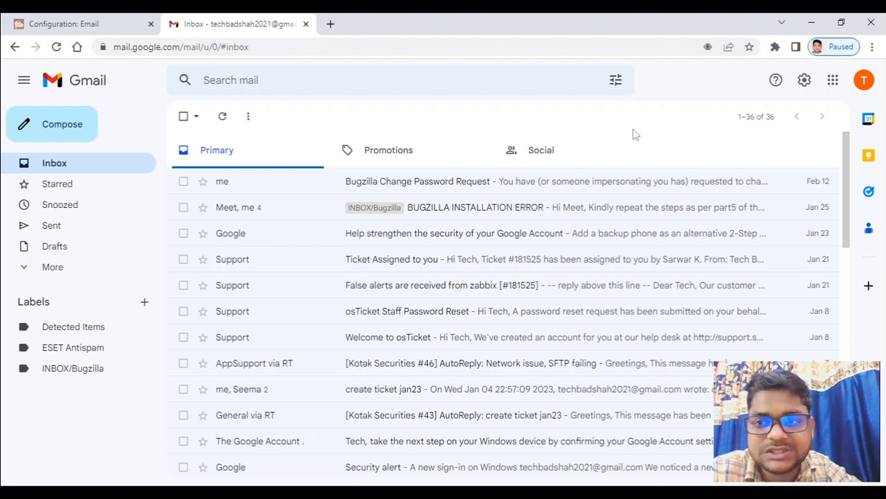
# From the Gmail account, open the app passwords page in the Google Account security settings
pyautogui.click(865, 80)
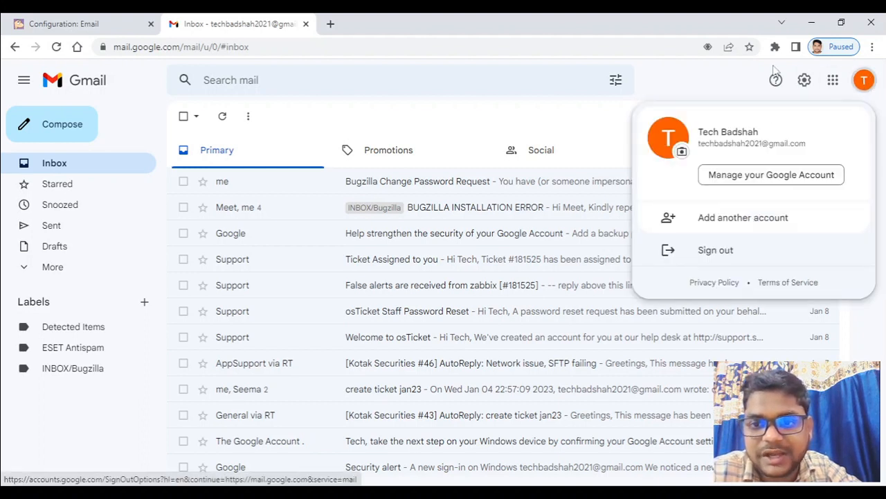
pyautogui.click(779, 178)
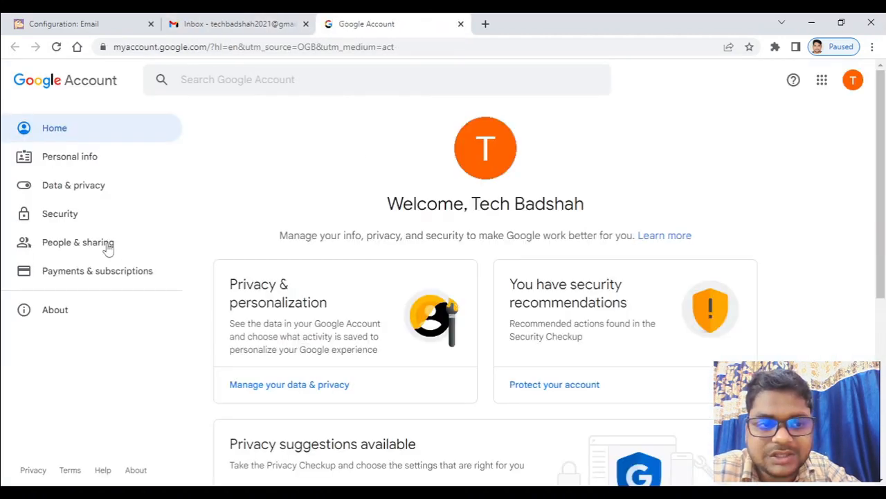
pyautogui.click(67, 219)
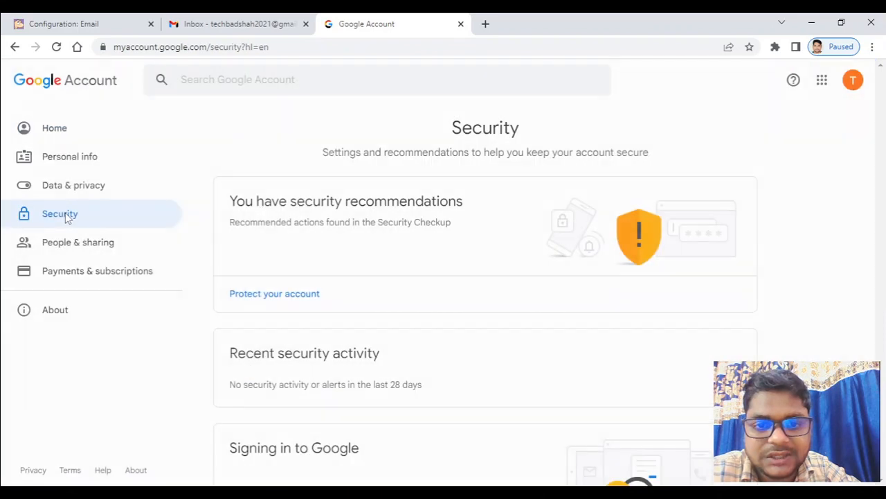
pyautogui.scroll(-3, 361, 214)
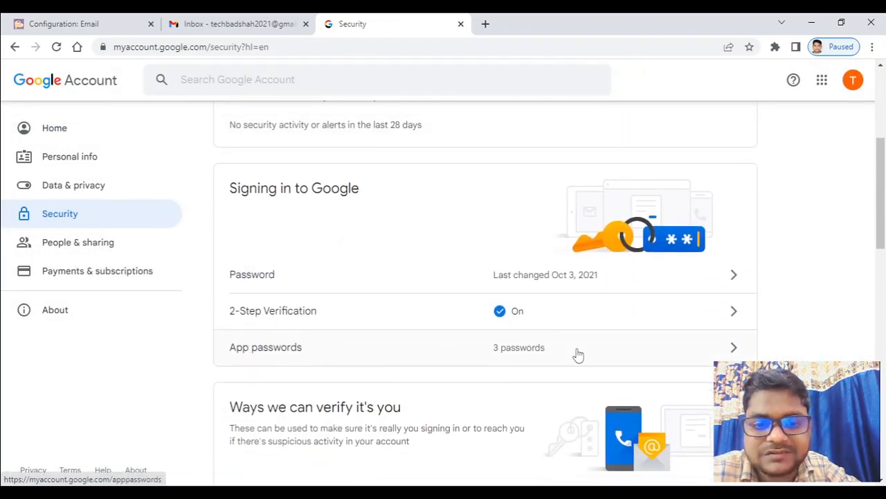
pyautogui.click(599, 355)
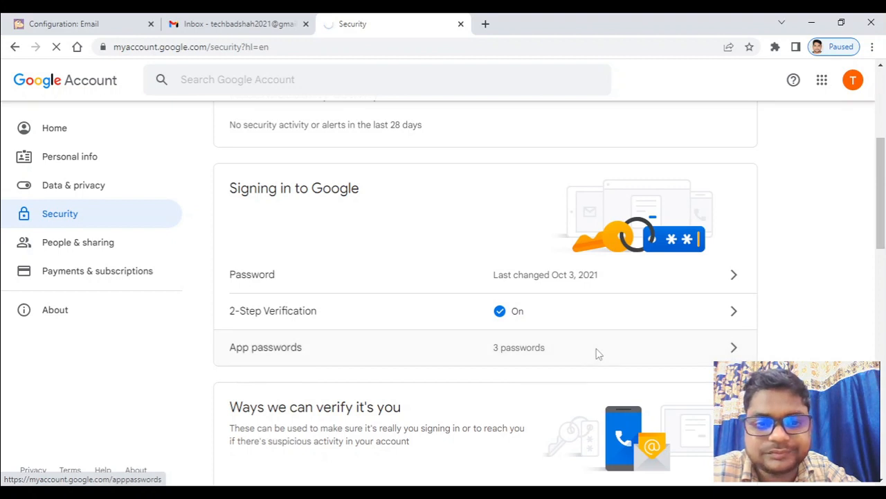
pyautogui.scroll(-1, 507, 194)
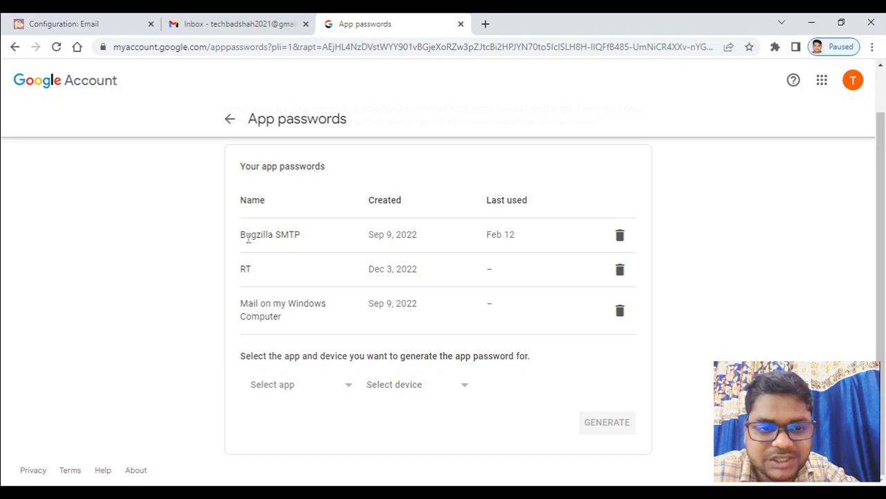
# Check the Bugzilla SMTP entry and choose Other (Custom name) as the app for a new app password
pyautogui.moveTo(241, 237); pyautogui.dragTo(300, 236)
pyautogui.click(311, 240)
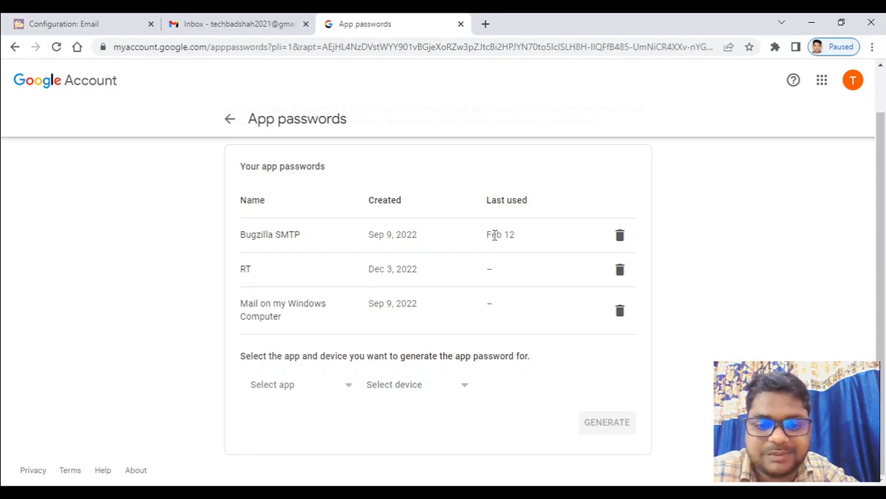
pyautogui.click(275, 387)
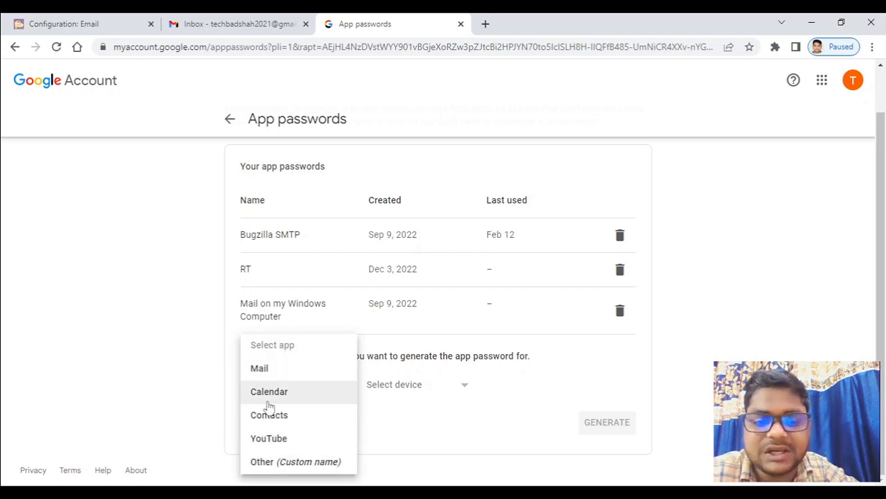
pyautogui.click(266, 465)
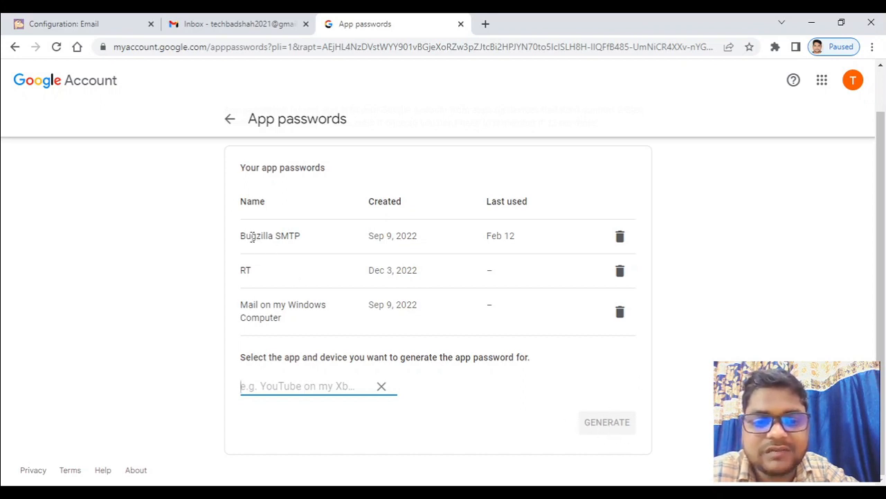
# Review the existing Bugzilla SMTP app password entry and switch back to the Bugzilla email configuration
pyautogui.moveTo(242, 236); pyautogui.dragTo(423, 241)
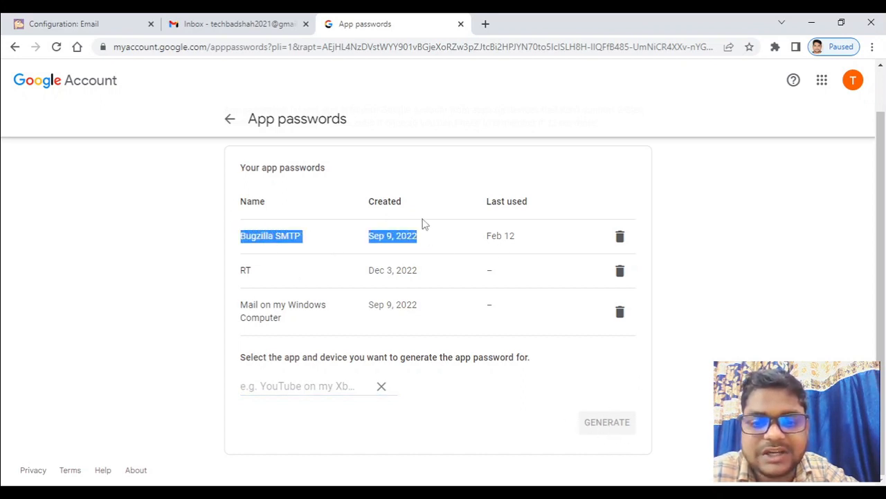
pyautogui.click(446, 235)
pyautogui.click(52, 21)
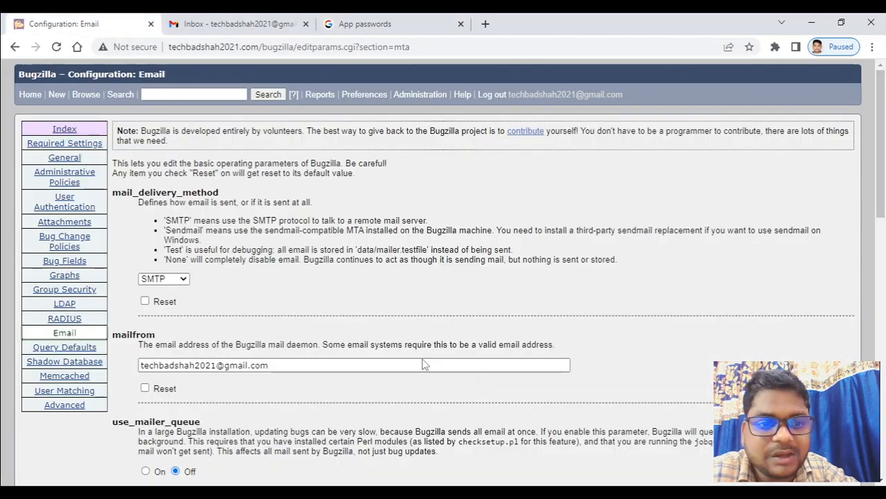
# Review the SMTP settings in the Bugzilla email configuration, focusing on the smtp_password parameter
pyautogui.scroll(-2, 264, 297)
pyautogui.scroll(-4, 249, 296)
pyautogui.moveTo(223, 342); pyautogui.dragTo(113, 340)
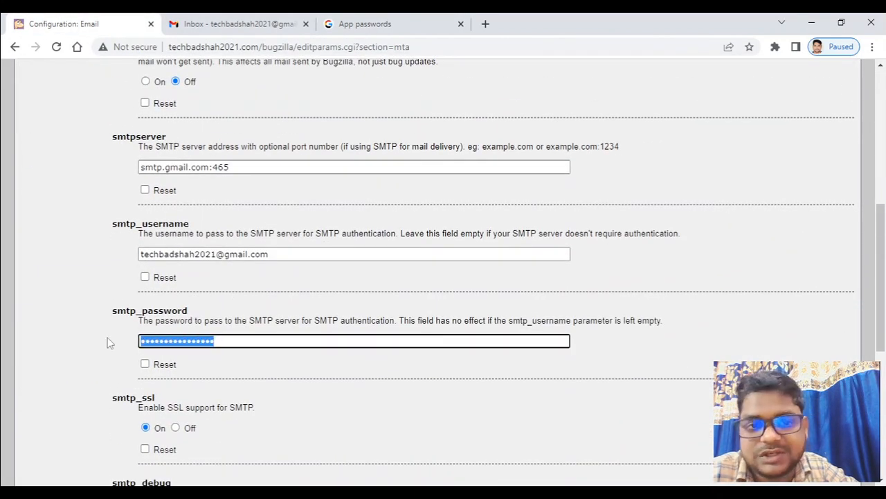
pyautogui.click(256, 283)
pyautogui.click(182, 340)
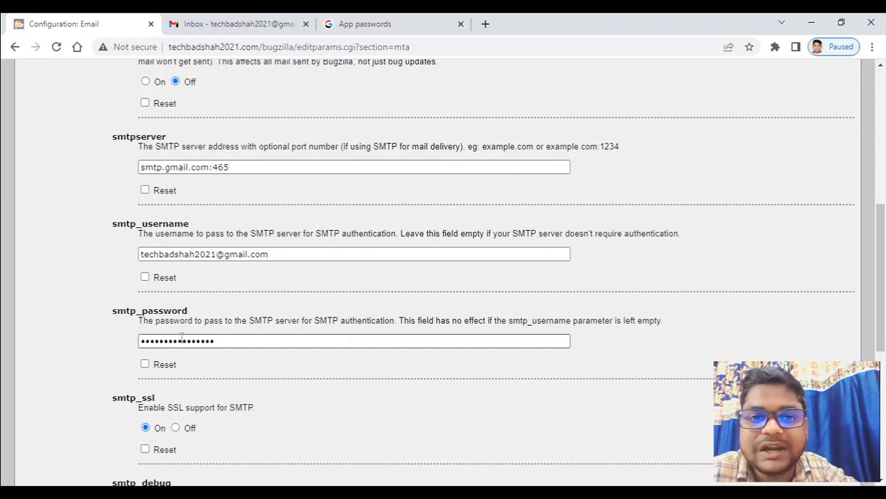
# Check the Google Account app passwords page once more and close it
pyautogui.click(402, 24)
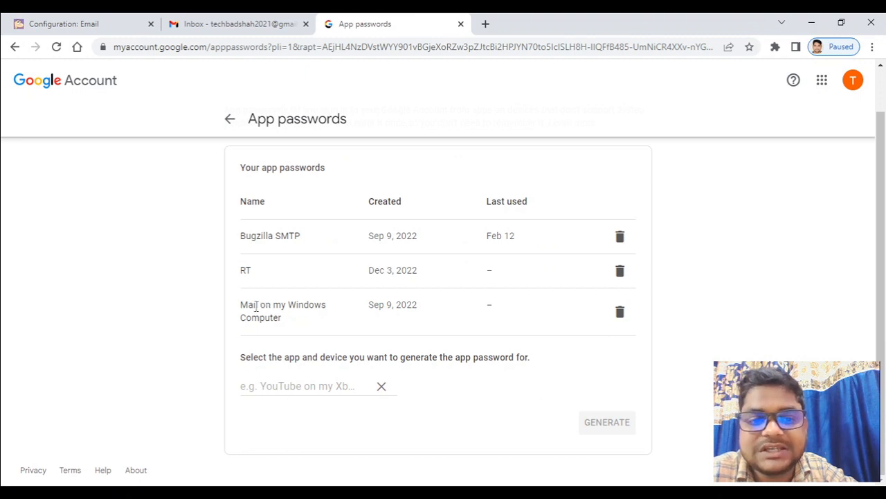
pyautogui.moveTo(249, 118); pyautogui.dragTo(392, 122)
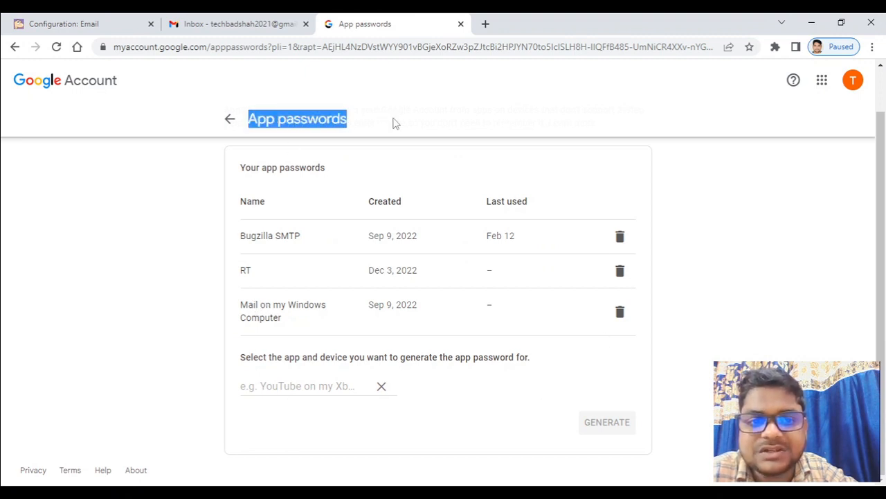
pyautogui.click(398, 123)
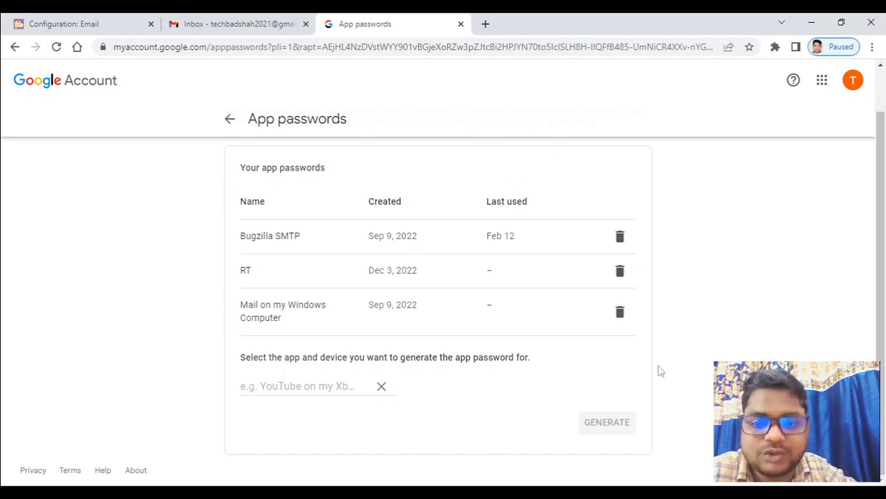
pyautogui.hotkey('ctrl', 'w')
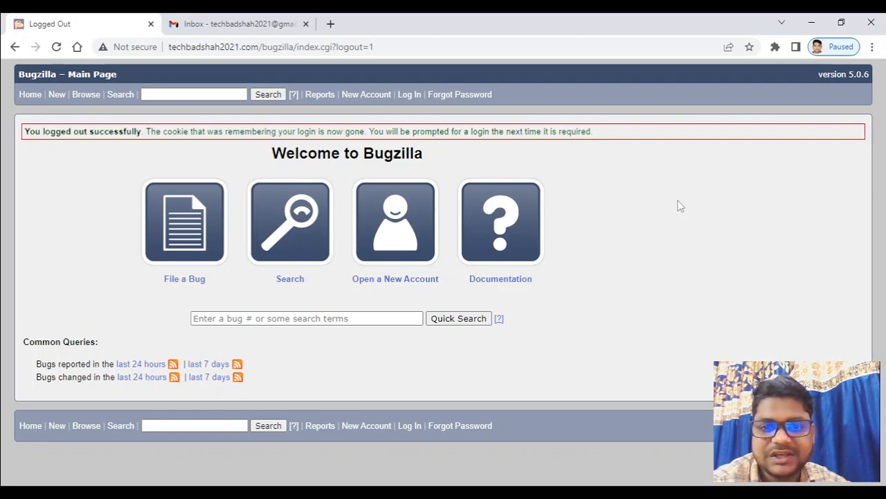
# Request a Bugzilla password reset for the account's e-mail address and read the resulting notice
pyautogui.click(457, 97)
pyautogui.click(460, 94)
pyautogui.click(502, 122)
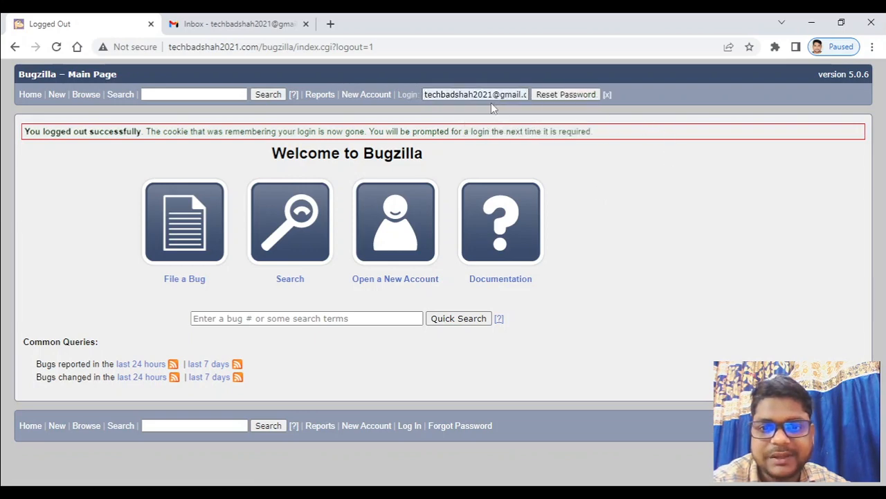
pyautogui.click(579, 97)
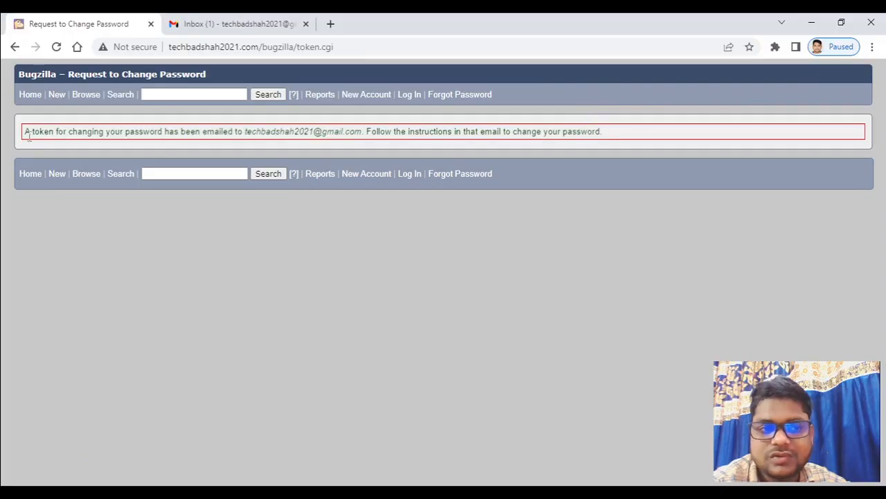
pyautogui.moveTo(26, 133); pyautogui.dragTo(328, 131)
pyautogui.click(402, 132)
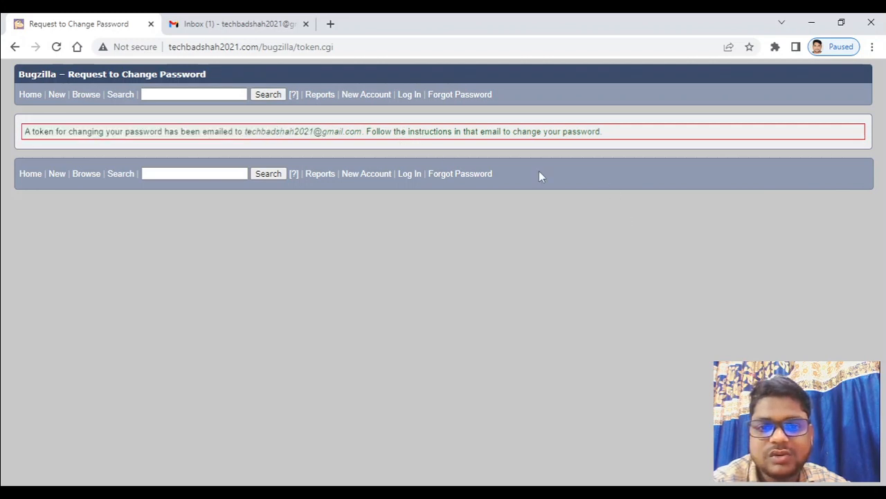
# In Gmail, open the newest Bugzilla Change Password Request email and read the request's origin and its completion and cancellation instructions
pyautogui.click(236, 24)
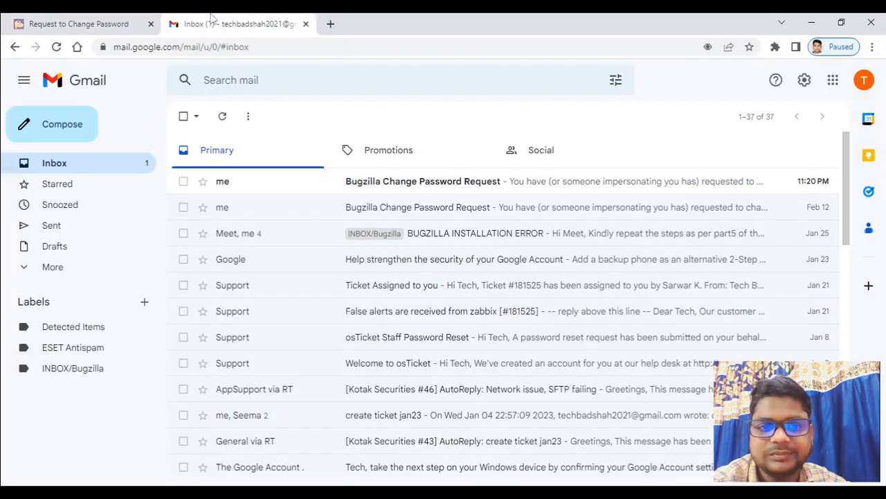
pyautogui.click(321, 185)
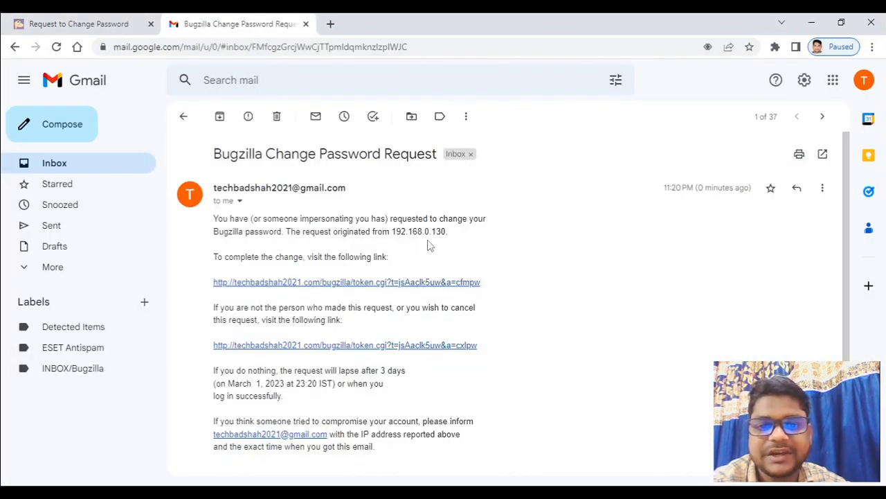
pyautogui.moveTo(391, 230); pyautogui.dragTo(496, 242)
pyautogui.click(498, 244)
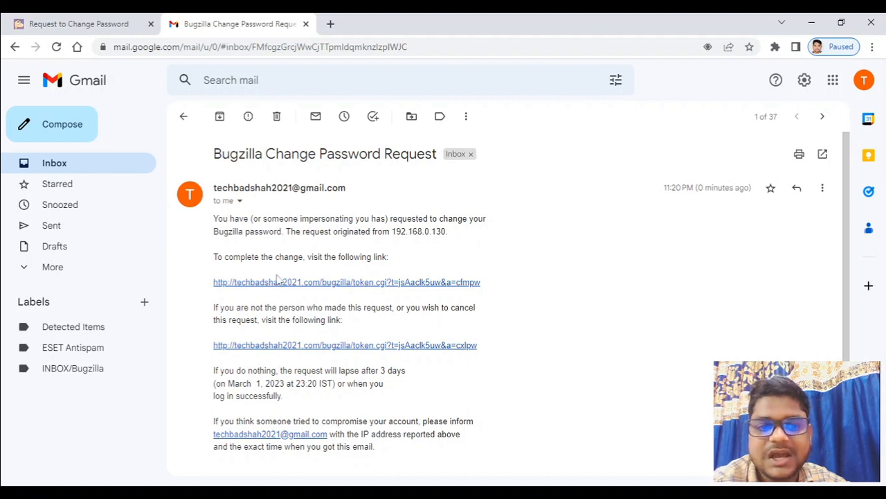
pyautogui.moveTo(217, 257); pyautogui.dragTo(393, 262)
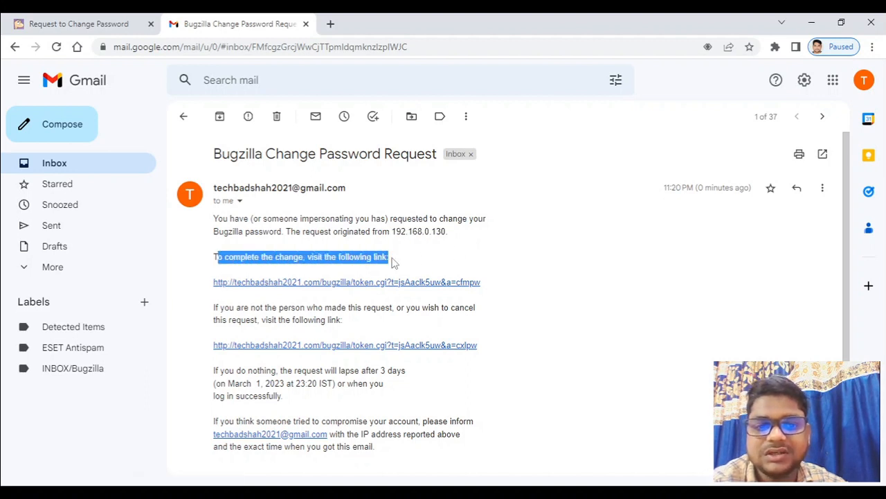
pyautogui.click(429, 261)
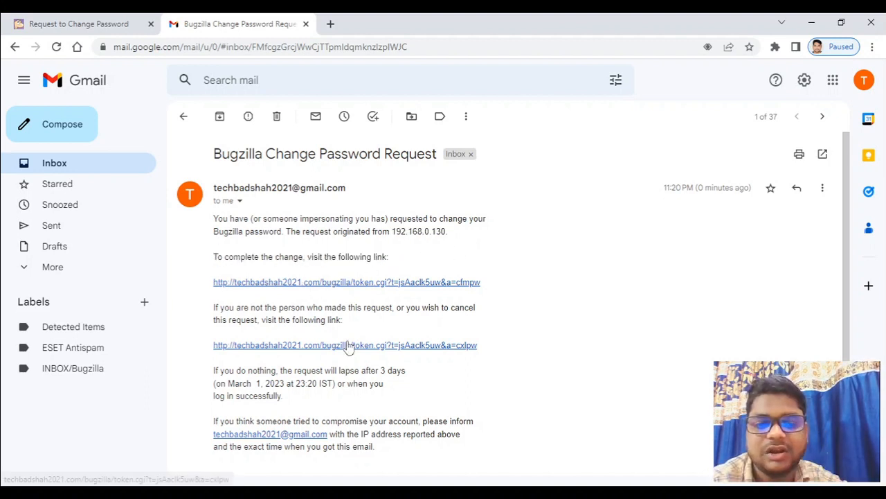
pyautogui.moveTo(356, 312); pyautogui.dragTo(216, 308)
pyautogui.click(582, 308)
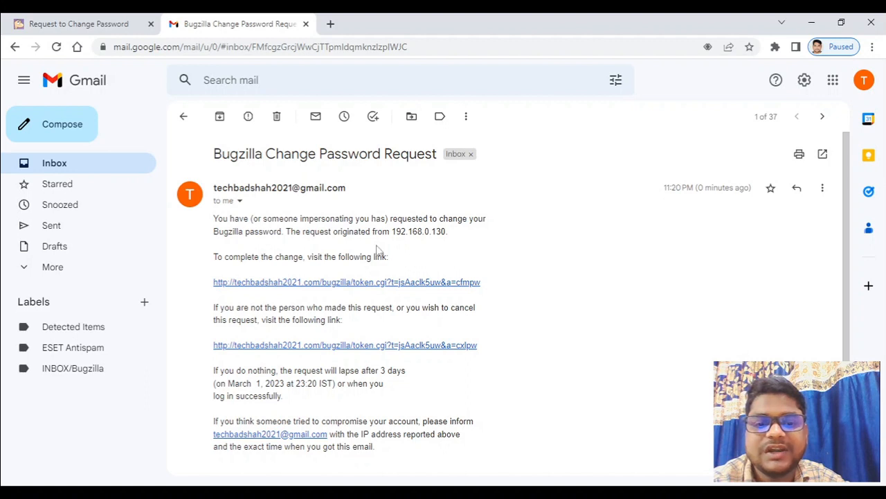
# Follow the email's link for completing the password change and inspect the new password and confirmation fields
pyautogui.click(348, 284)
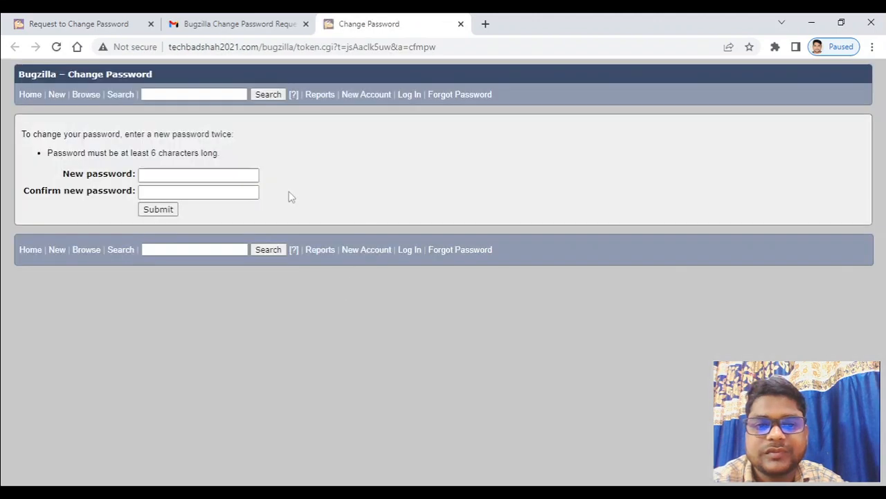
pyautogui.click(219, 174)
pyautogui.click(224, 192)
pyautogui.click(229, 174)
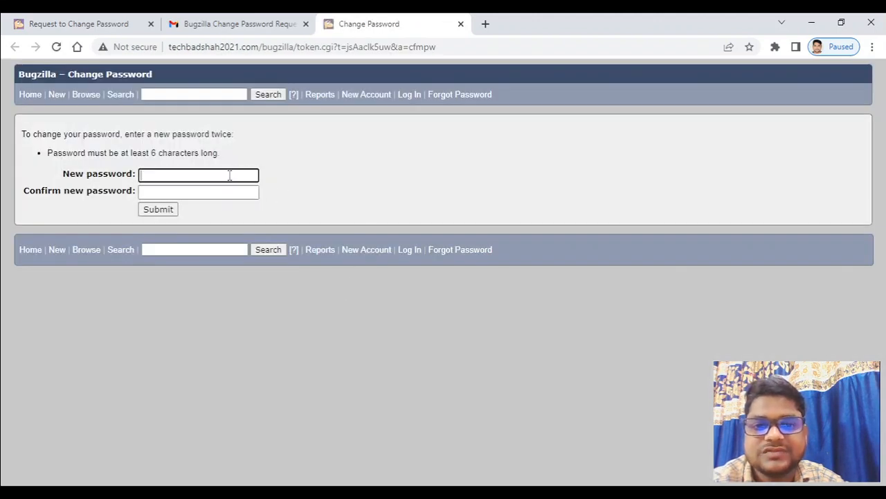
pyautogui.click(228, 193)
pyautogui.click(231, 174)
pyautogui.click(561, 178)
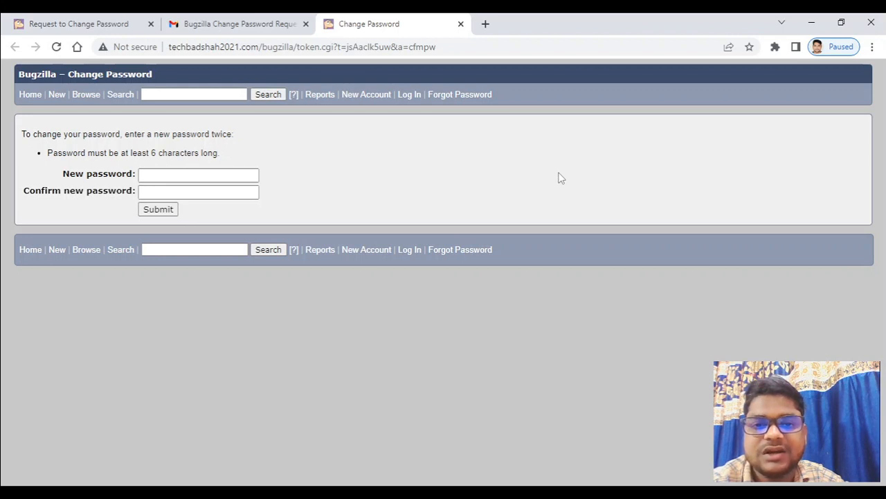